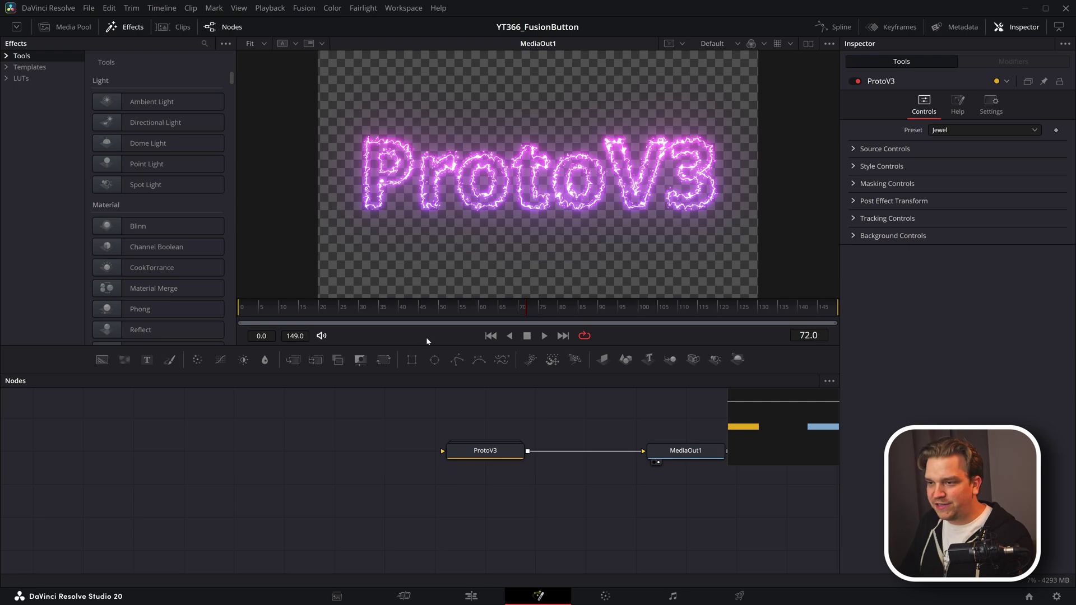
# Play the composition briefly to preview the ProtoV3 title animation, and stop playback.
pyautogui.press('space')
pyautogui.press('space')
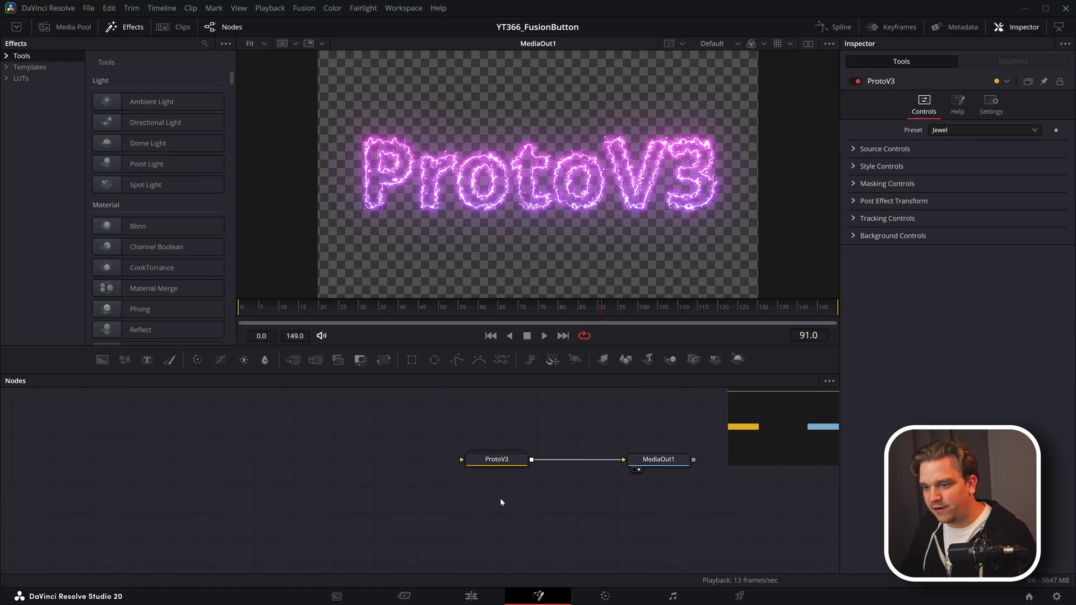
# Open the ProtoV3 group in the node editor and look over its whole internal node network.
pyautogui.click(435, 451)
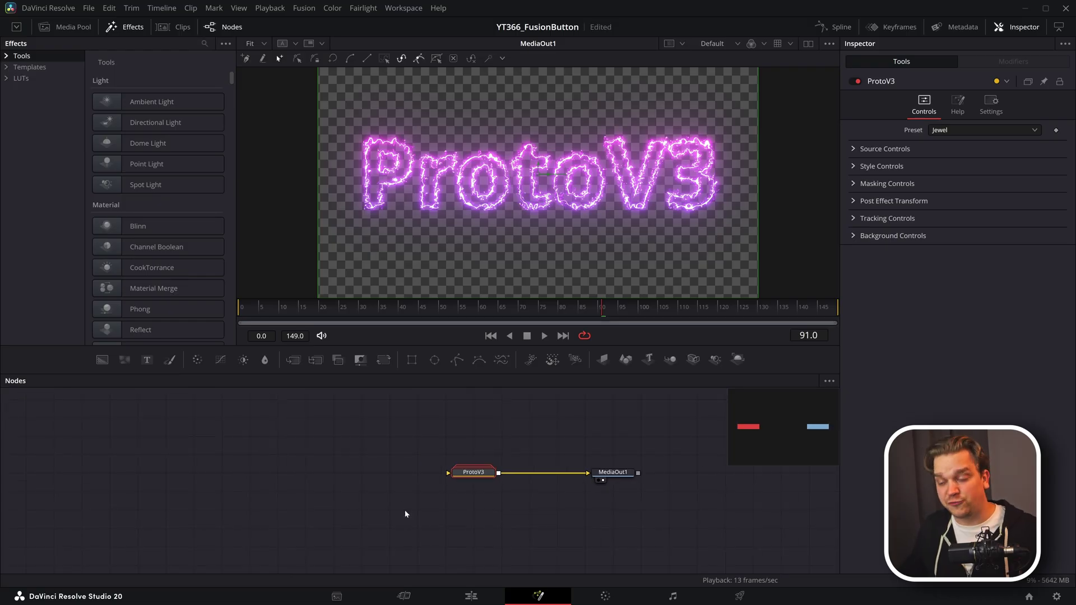
pyautogui.doubleClick(573, 437)
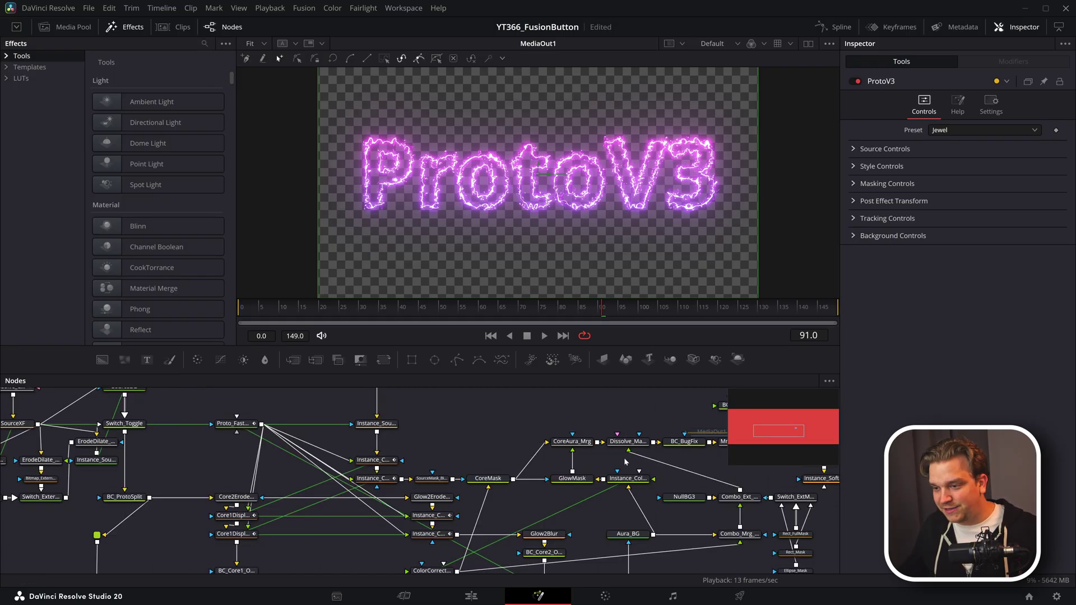
pyautogui.scroll(-8, 569, 439)
pyautogui.moveTo(560, 439); pyautogui.dragTo(467, 455)
pyautogui.scroll(-2, 510, 436)
pyautogui.scroll(-2, 451, 439)
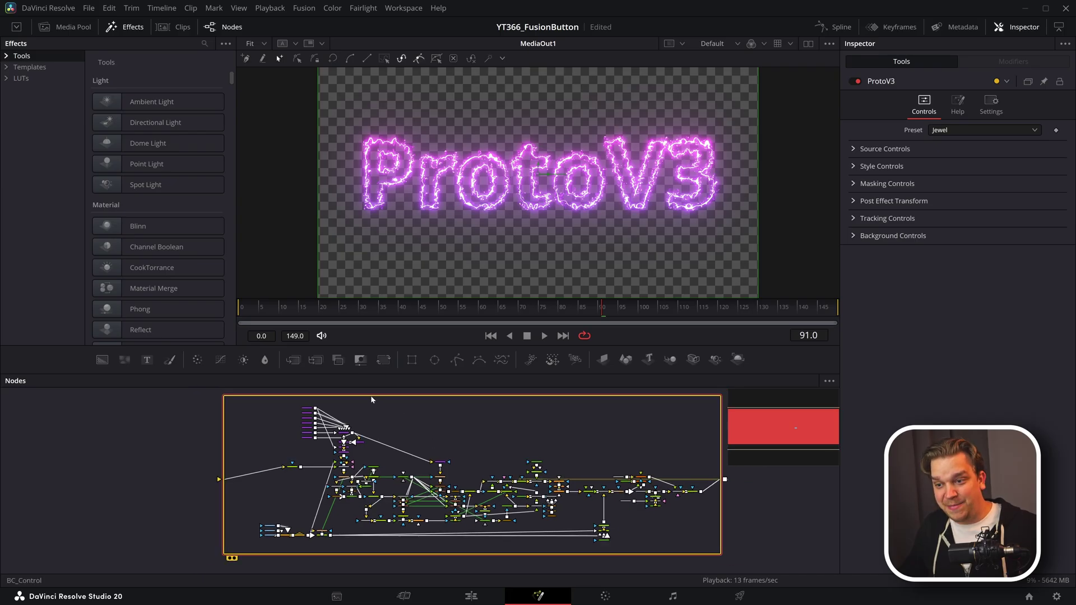
pyautogui.moveTo(371, 399); pyautogui.dragTo(373, 432)
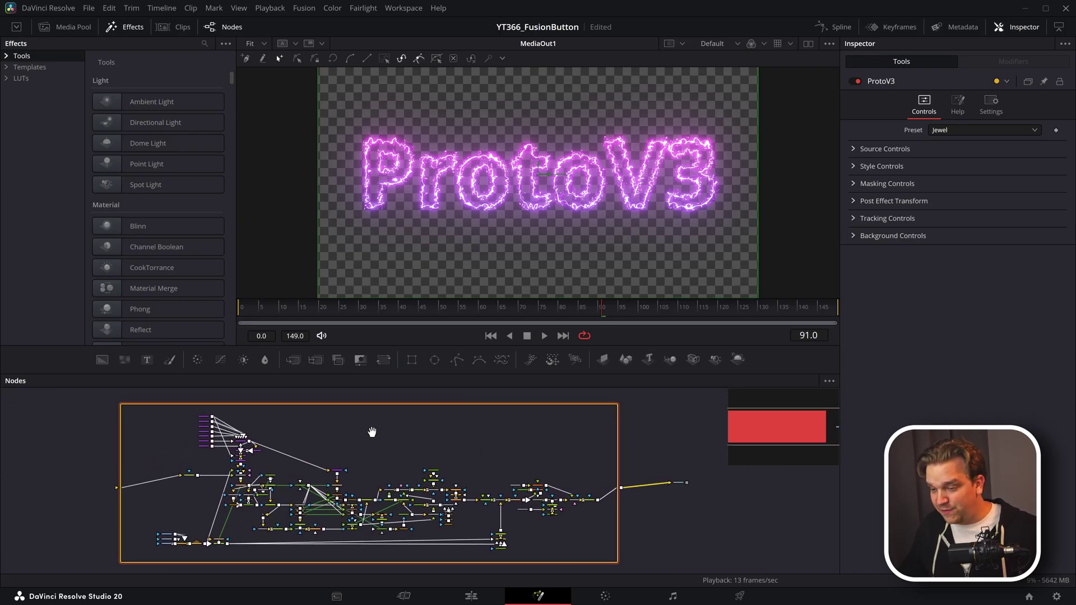
pyautogui.scroll(4, 372, 432)
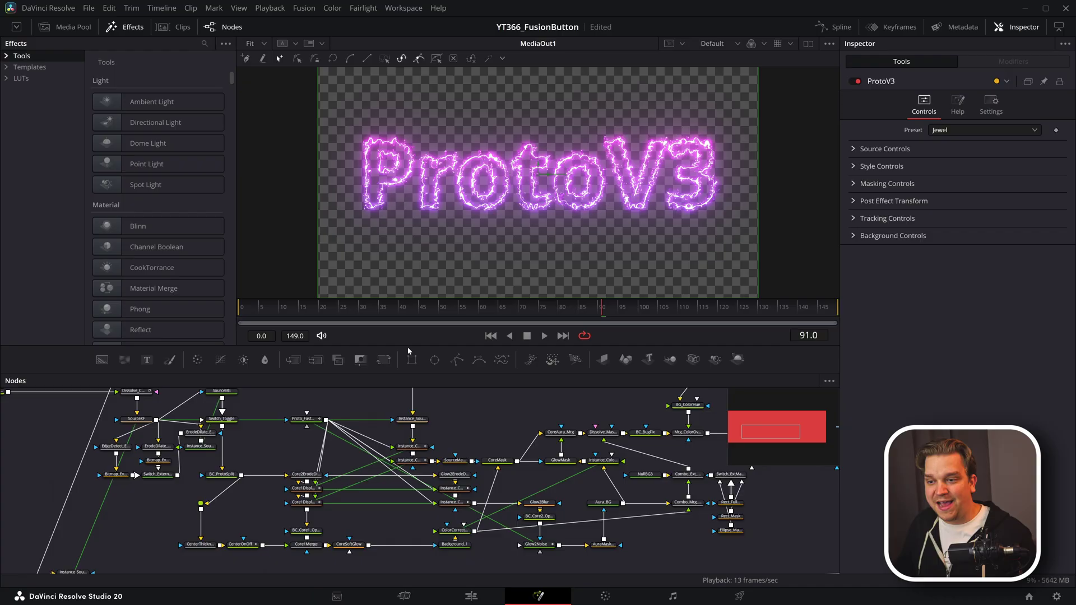
# Enlarge the node editor area by reducing the viewer's height, and examine the opened ProtoV3 network.
pyautogui.moveTo(405, 345); pyautogui.dragTo(405, 272)
pyautogui.scroll(-2, 454, 412)
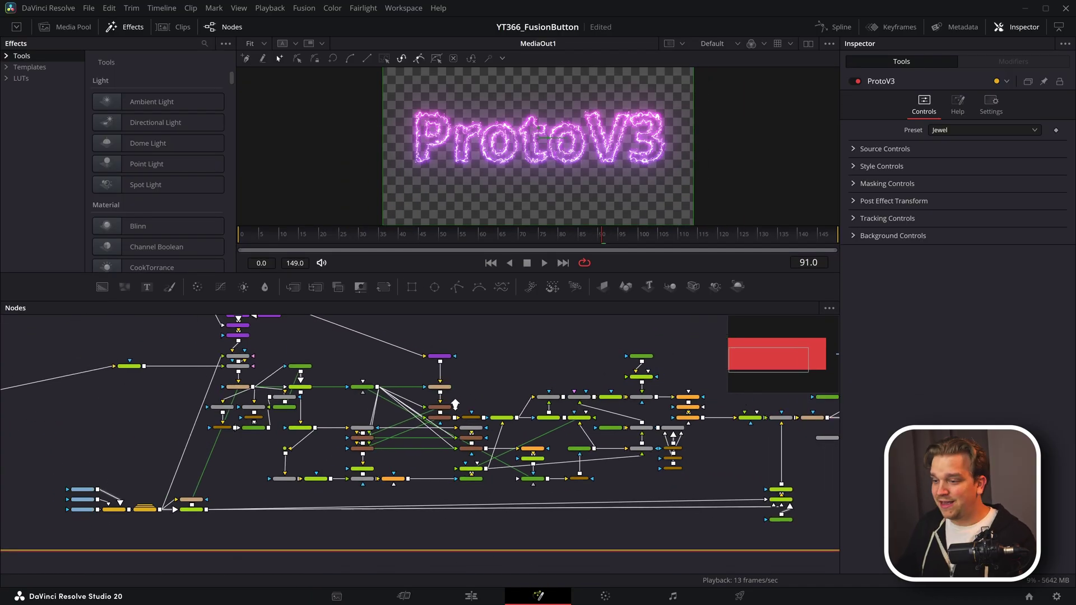
pyautogui.scroll(-3, 510, 380)
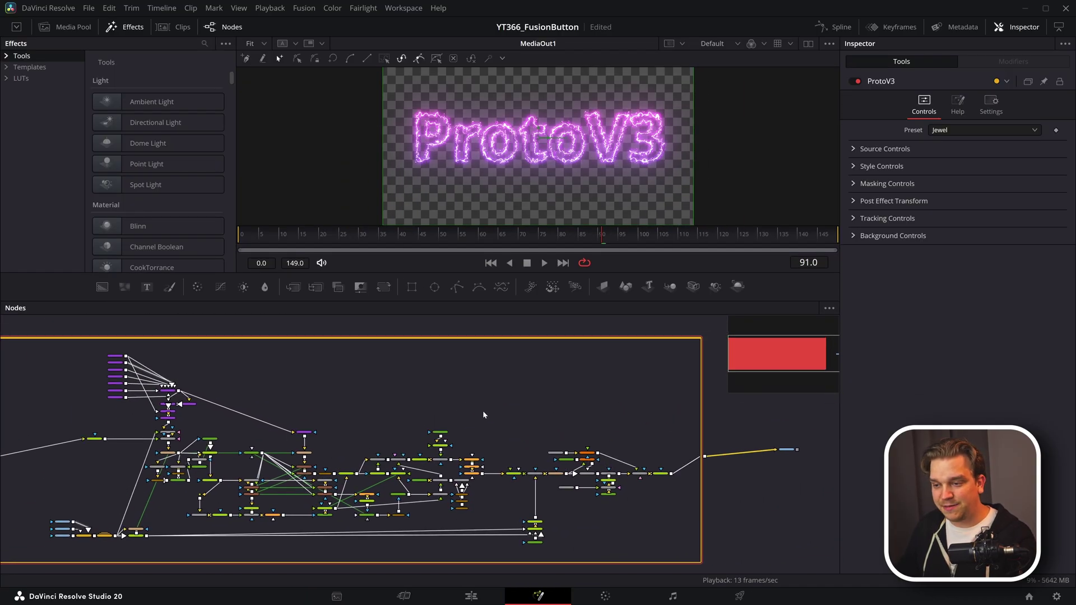
pyautogui.moveTo(483, 411); pyautogui.dragTo(532, 371)
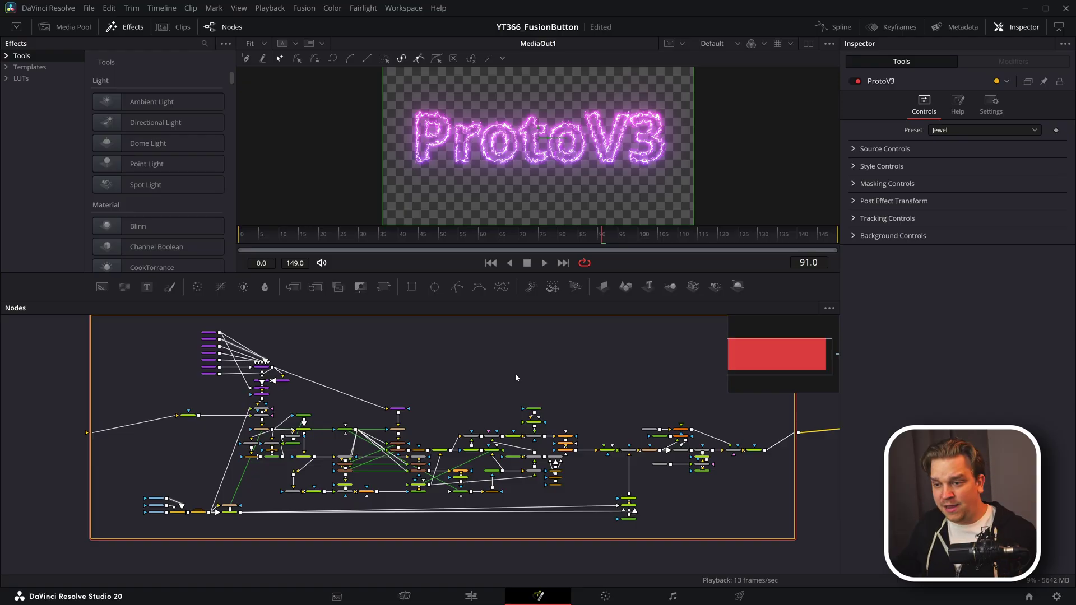
pyautogui.scroll(-3, 473, 370)
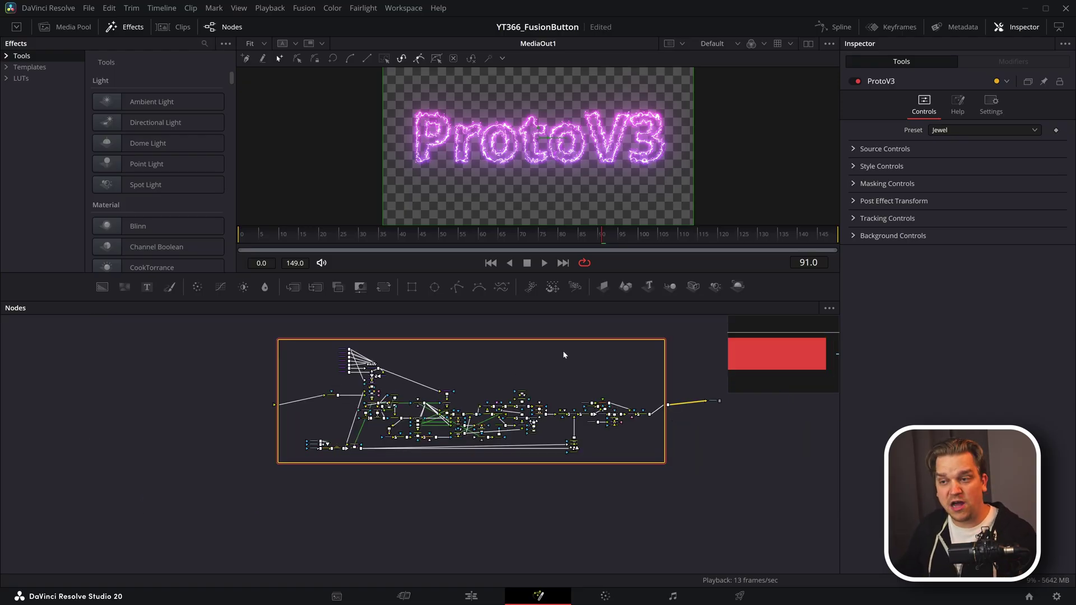
pyautogui.moveTo(516, 393); pyautogui.dragTo(566, 416)
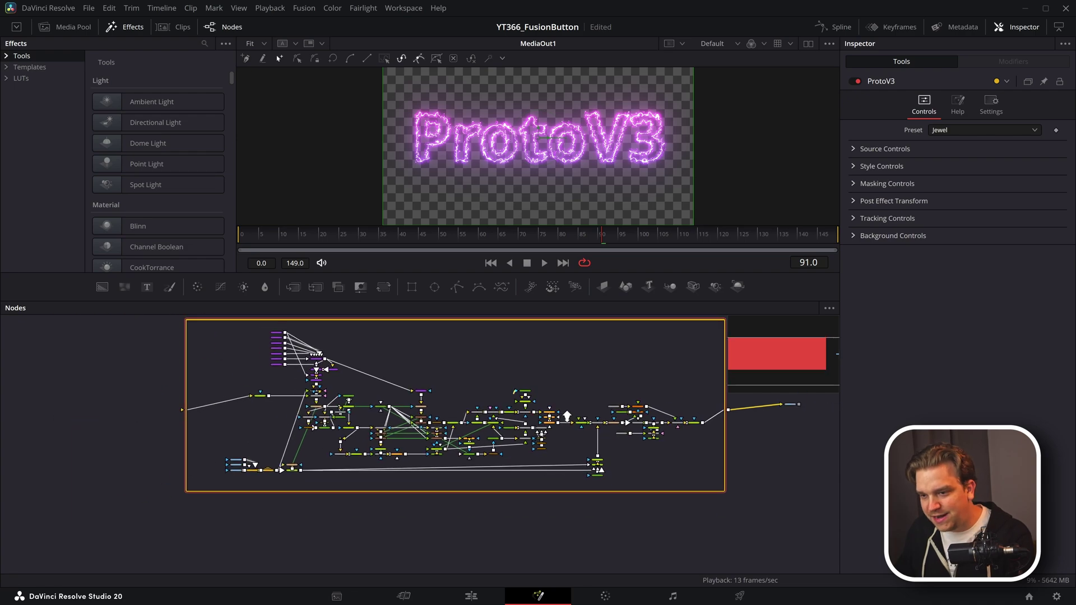
pyautogui.moveTo(412, 355); pyautogui.dragTo(438, 381)
pyautogui.scroll(3, 239, 374)
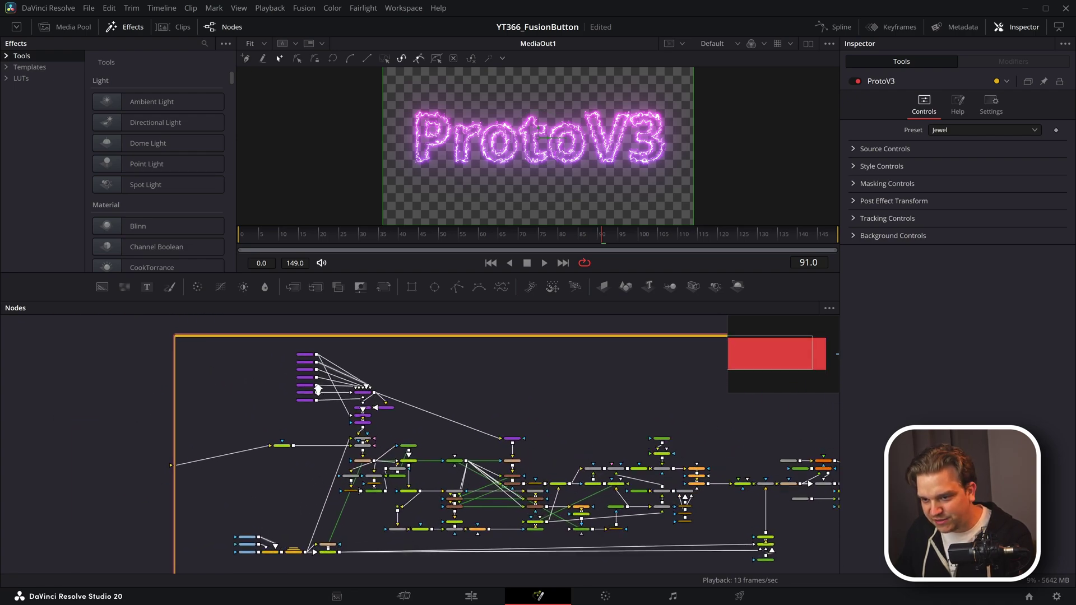
pyautogui.scroll(-1, 197, 352)
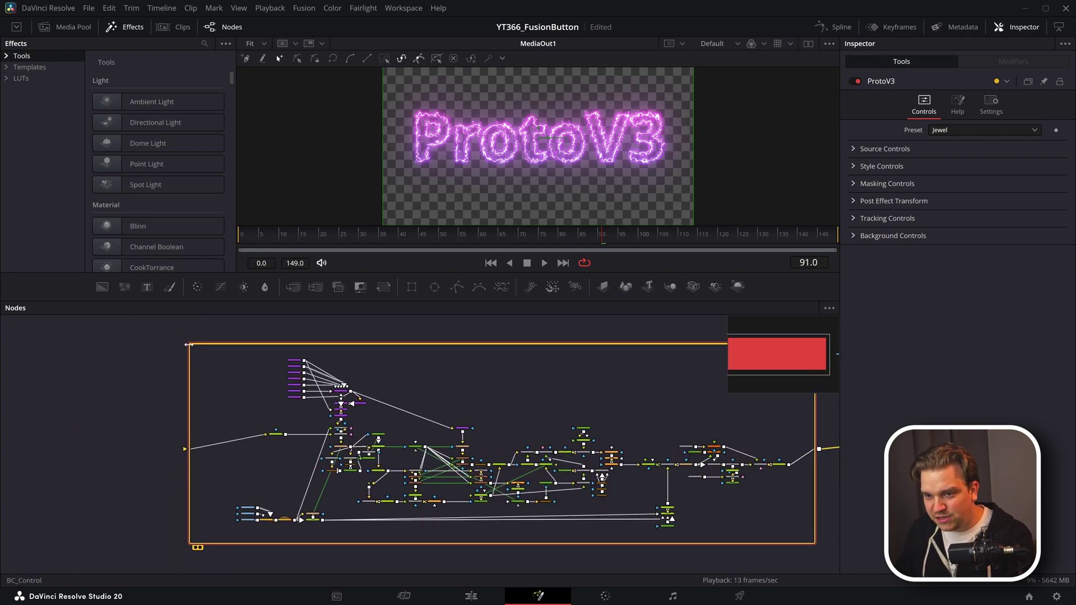
# Shrink the opened ProtoV3 group frame from two opposite corners so it covers only the nodes near its output.
pyautogui.moveTo(187, 342); pyautogui.dragTo(635, 433)
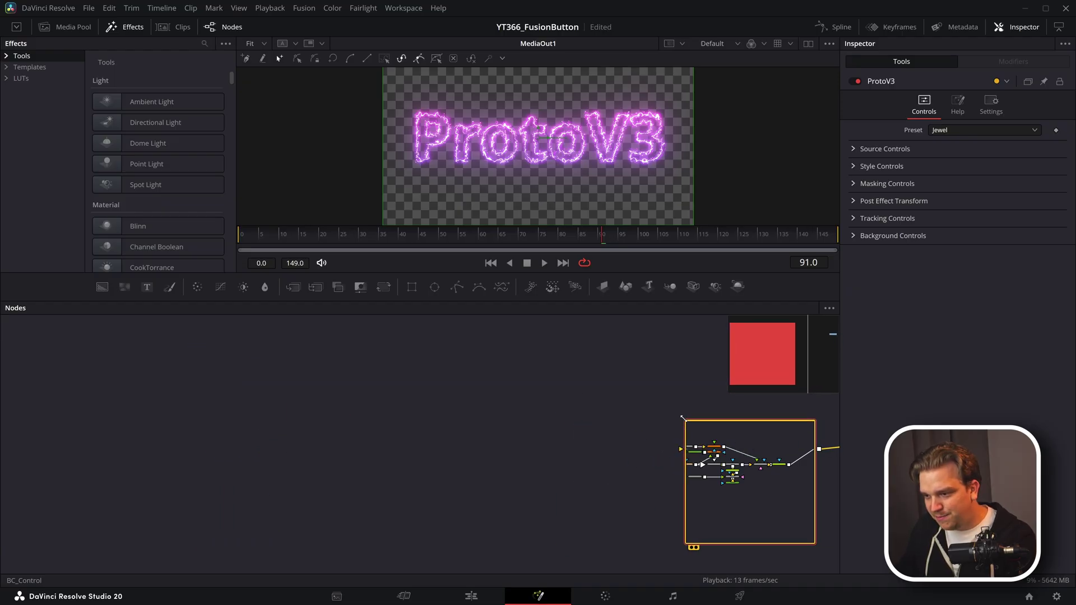
pyautogui.moveTo(715, 471); pyautogui.dragTo(544, 450)
pyautogui.moveTo(644, 522); pyautogui.dragTo(564, 459)
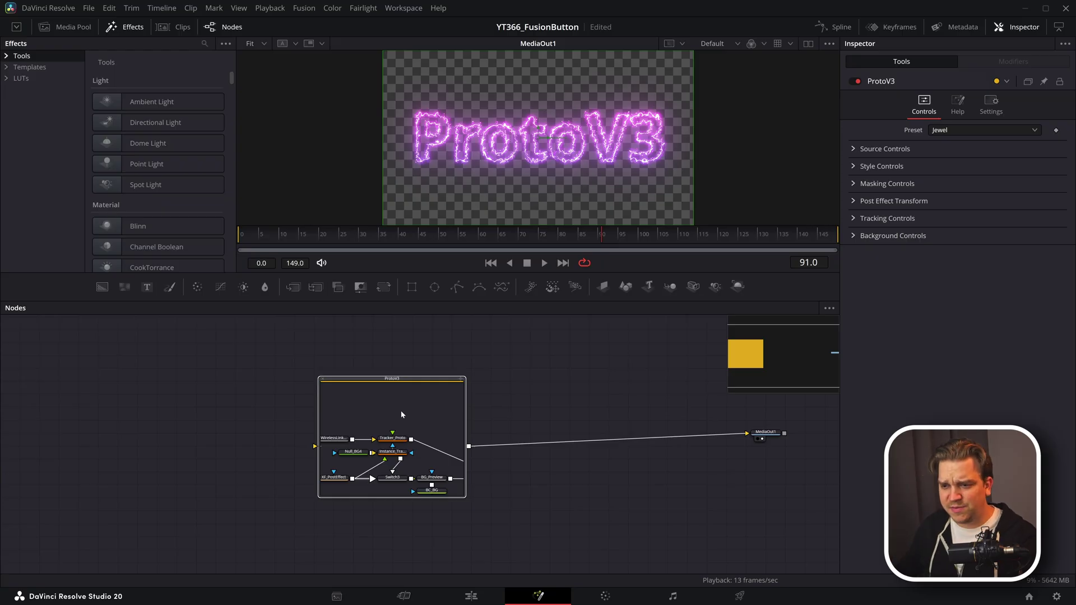
# Collapse the ProtoV3 group, move its node closer to MediaOut1 and reopen it.
pyautogui.hotkey('ctrl', 'e')
pyautogui.moveTo(232, 441); pyautogui.dragTo(431, 467)
pyautogui.moveTo(215, 474); pyautogui.dragTo(352, 449)
pyautogui.doubleClick(353, 449)
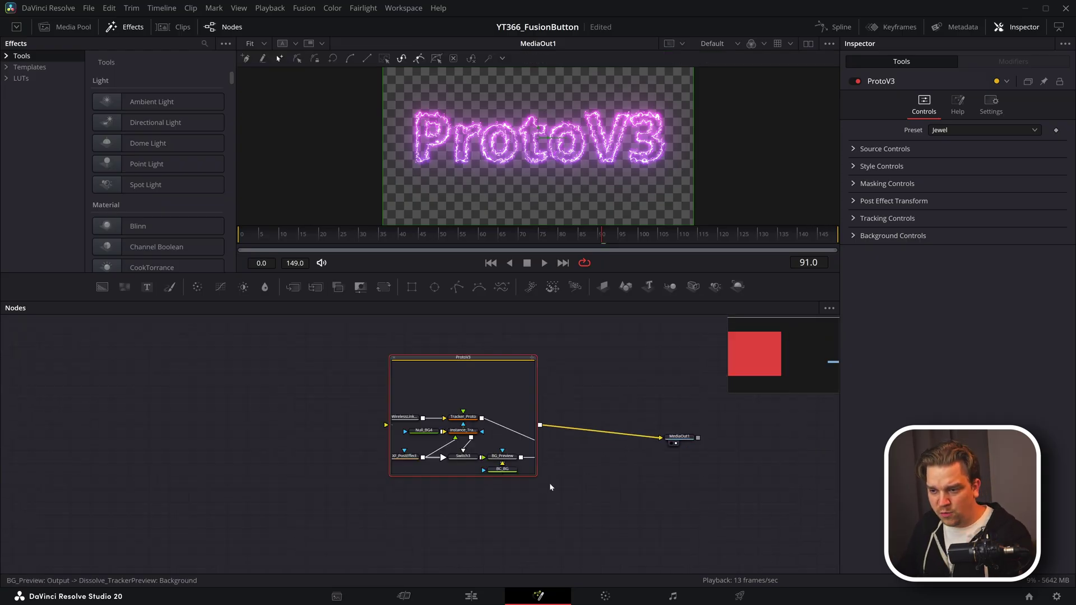
# Enlarge the opened ProtoV3 group frame from its corners, extending it to show CC_PostCombo and the nodes around Dissolve.
pyautogui.moveTo(551, 490); pyautogui.dragTo(756, 587)
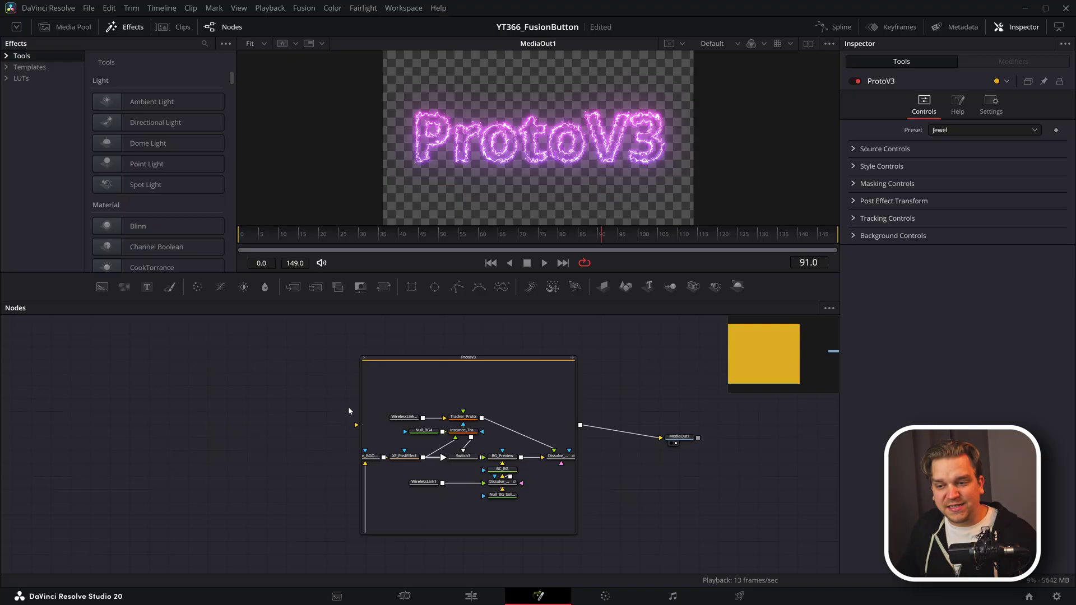
pyautogui.moveTo(364, 434); pyautogui.dragTo(274, 439)
pyautogui.moveTo(280, 515); pyautogui.dragTo(347, 467)
pyautogui.scroll(-2, 356, 489)
pyautogui.scroll(1, 332, 489)
pyautogui.moveTo(282, 490); pyautogui.dragTo(314, 488)
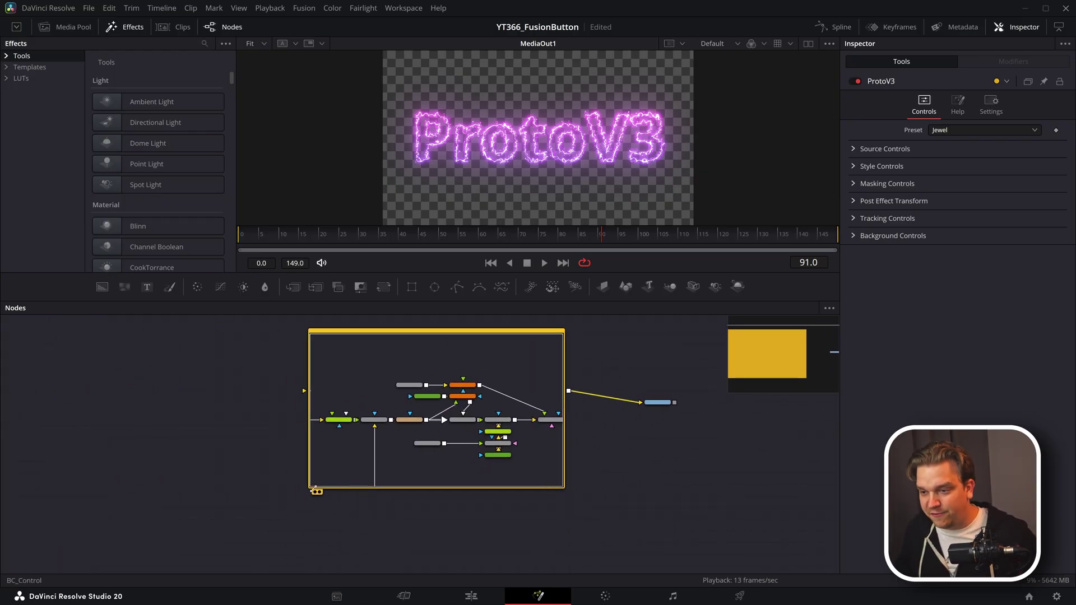
# Examine the opened ProtoV3 group's header, including the control at its upper-right corner.
pyautogui.scroll(3, 391, 471)
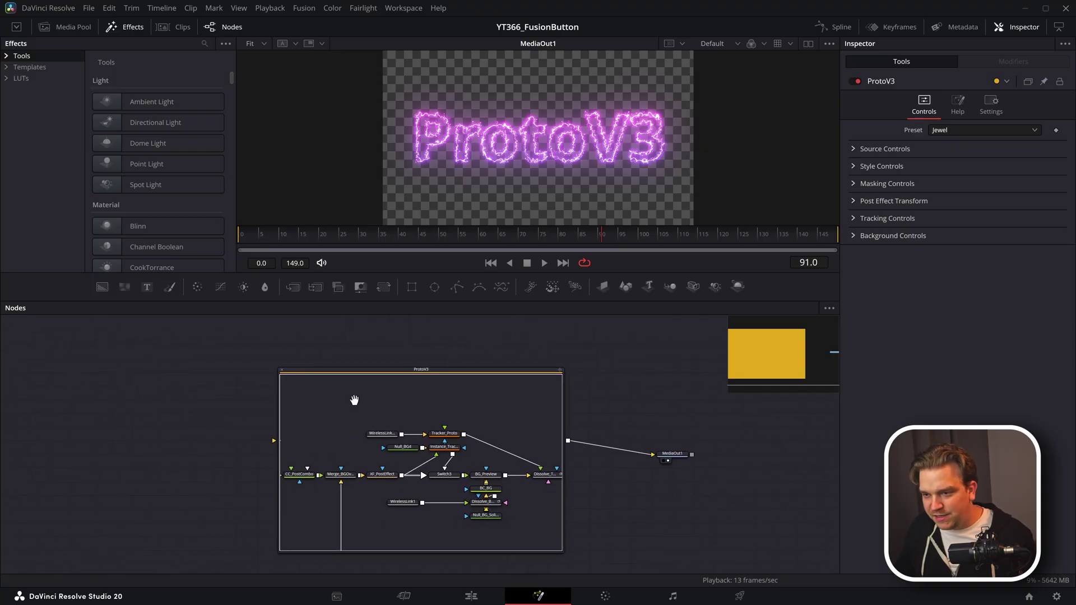
pyautogui.scroll(1, 391, 398)
pyautogui.moveTo(424, 361); pyautogui.dragTo(391, 384)
pyautogui.scroll(2, 432, 403)
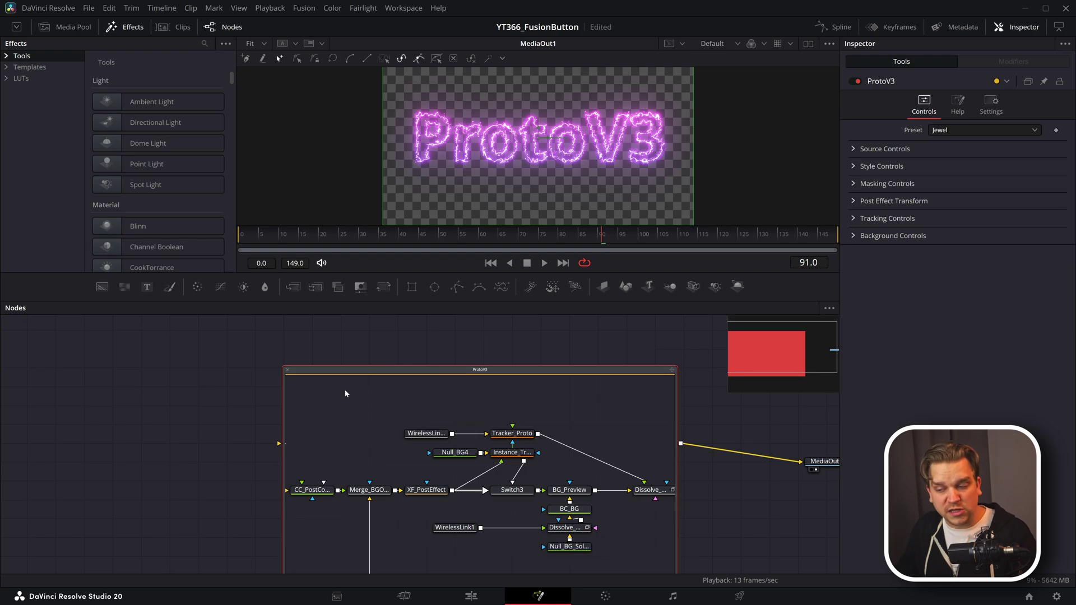
pyautogui.scroll(2, 345, 394)
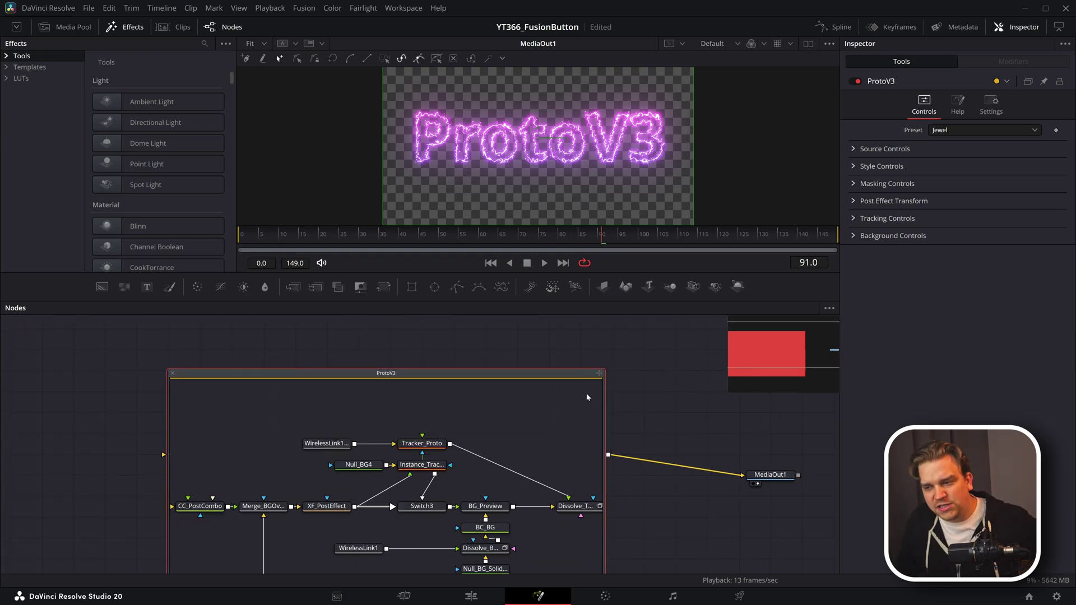
pyautogui.scroll(5, 620, 389)
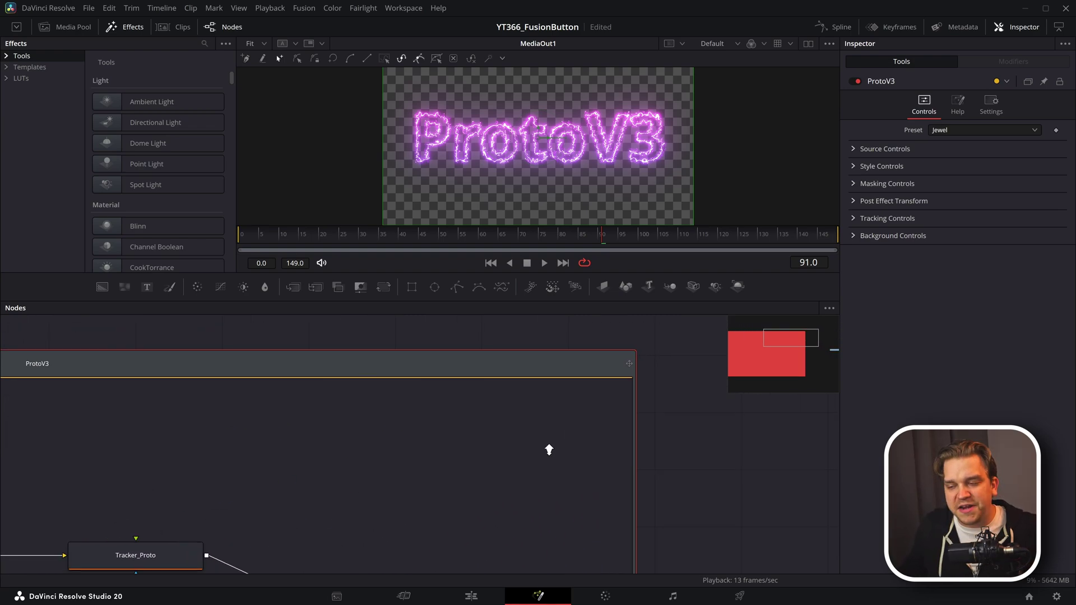
pyautogui.scroll(-5, 550, 450)
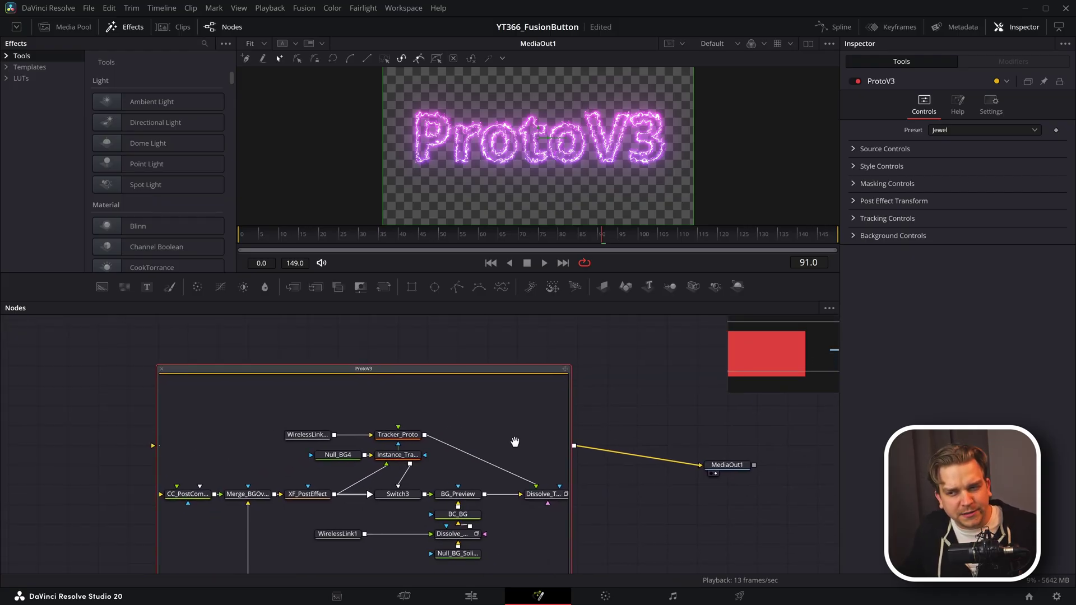
pyautogui.moveTo(515, 443); pyautogui.dragTo(515, 442)
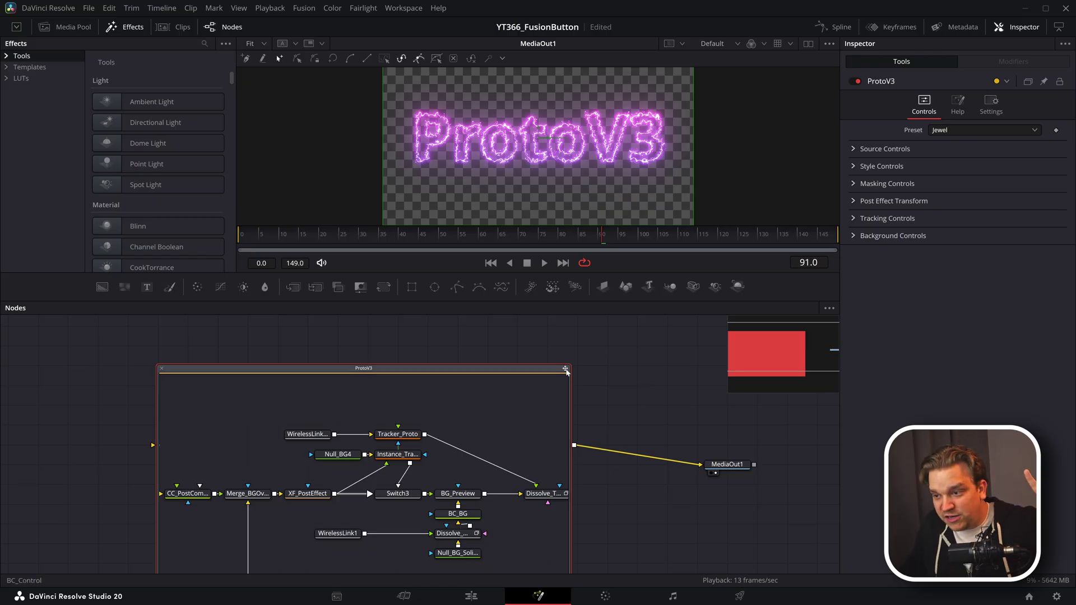
# Enable separate navigation of the ProtoV3 group's contents with the control in the group's header.
pyautogui.scroll(-3, 549, 376)
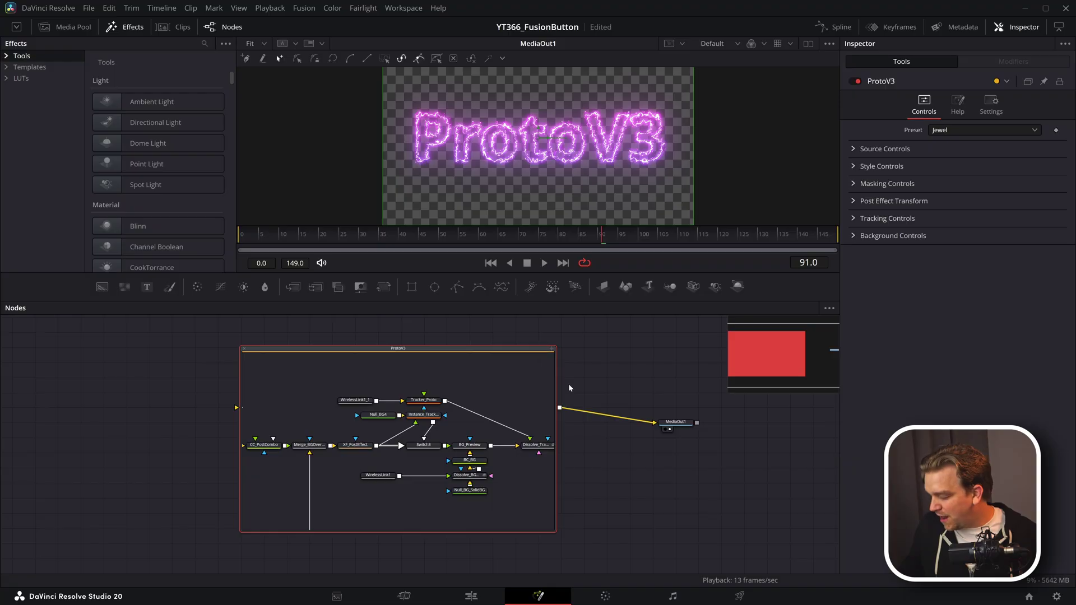
pyautogui.moveTo(595, 378); pyautogui.dragTo(471, 432)
pyautogui.scroll(5, 471, 431)
pyautogui.scroll(-2, 580, 442)
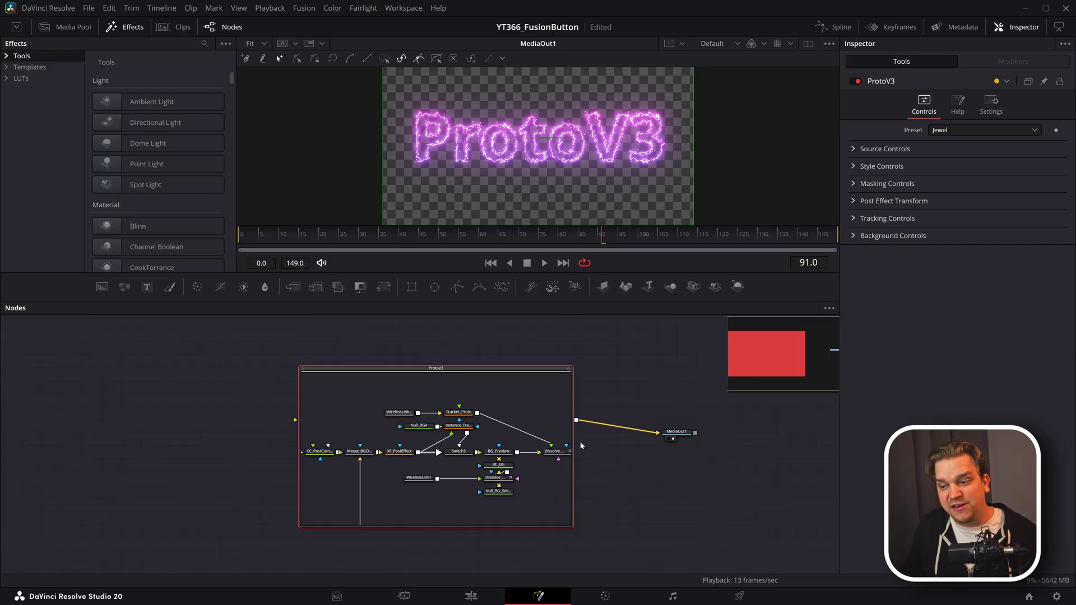
pyautogui.scroll(1, 572, 452)
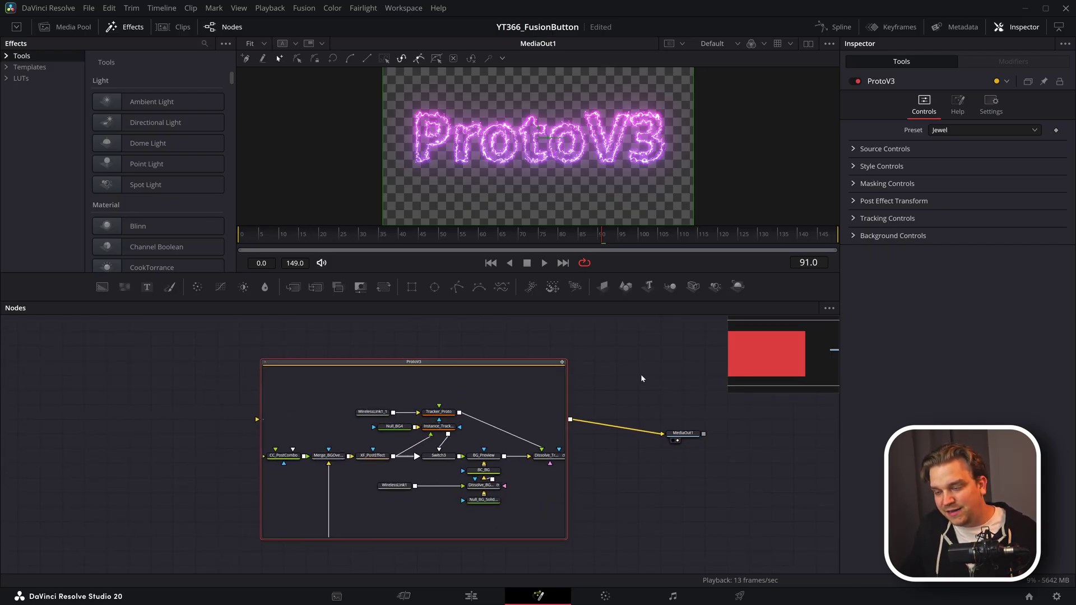
pyautogui.scroll(-3, 588, 378)
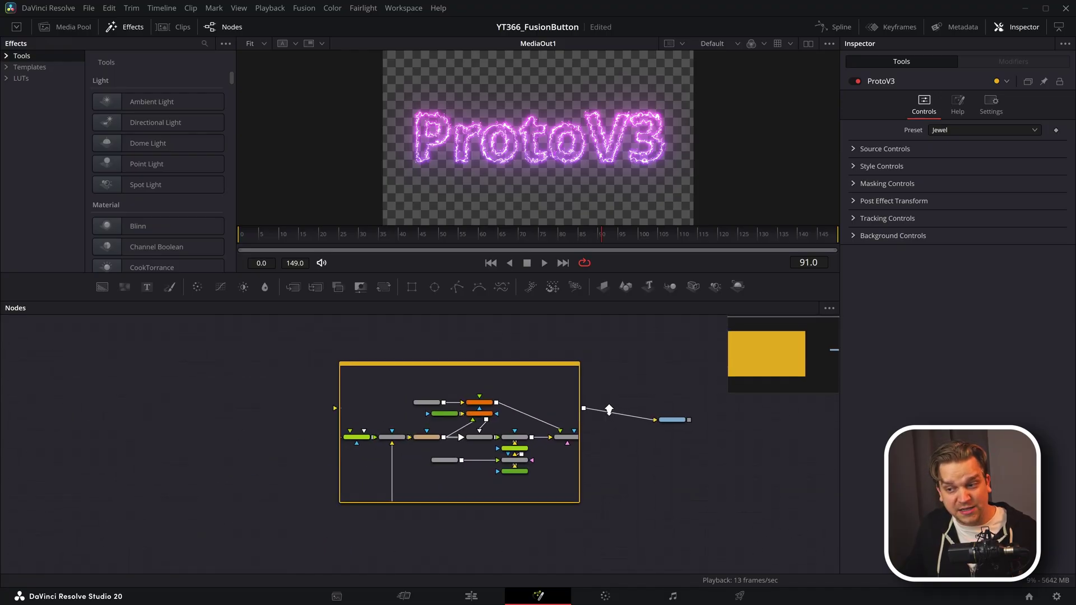
# Zoom and pan the contents inside the ProtoV3 group frame until its entire node network fits.
pyautogui.scroll(2, 610, 409)
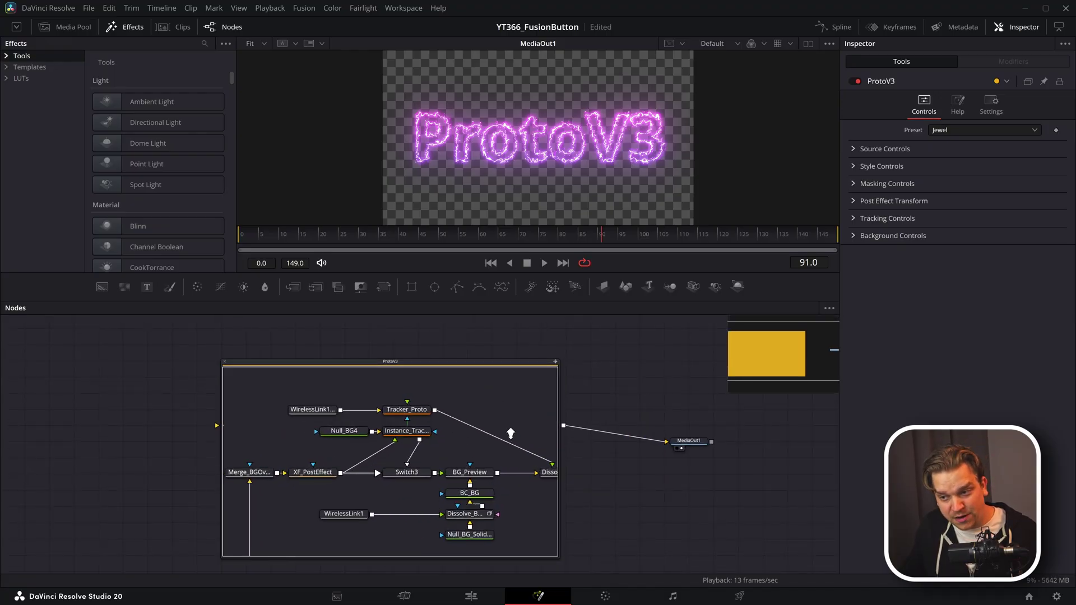
pyautogui.scroll(-4, 511, 433)
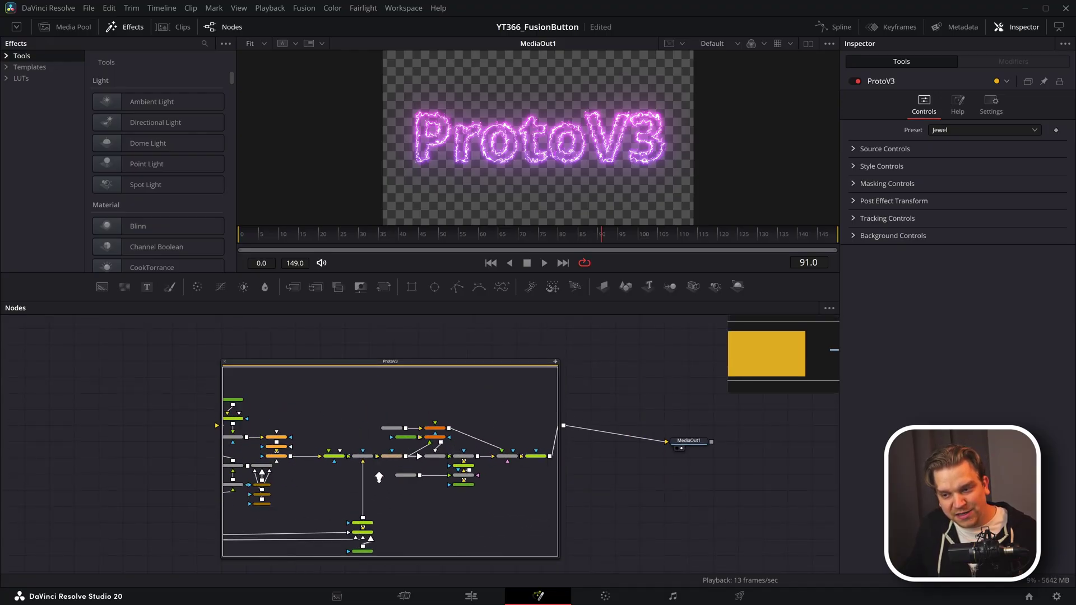
pyautogui.scroll(-1, 376, 479)
pyautogui.moveTo(353, 490); pyautogui.dragTo(476, 471)
pyautogui.scroll(-2, 470, 473)
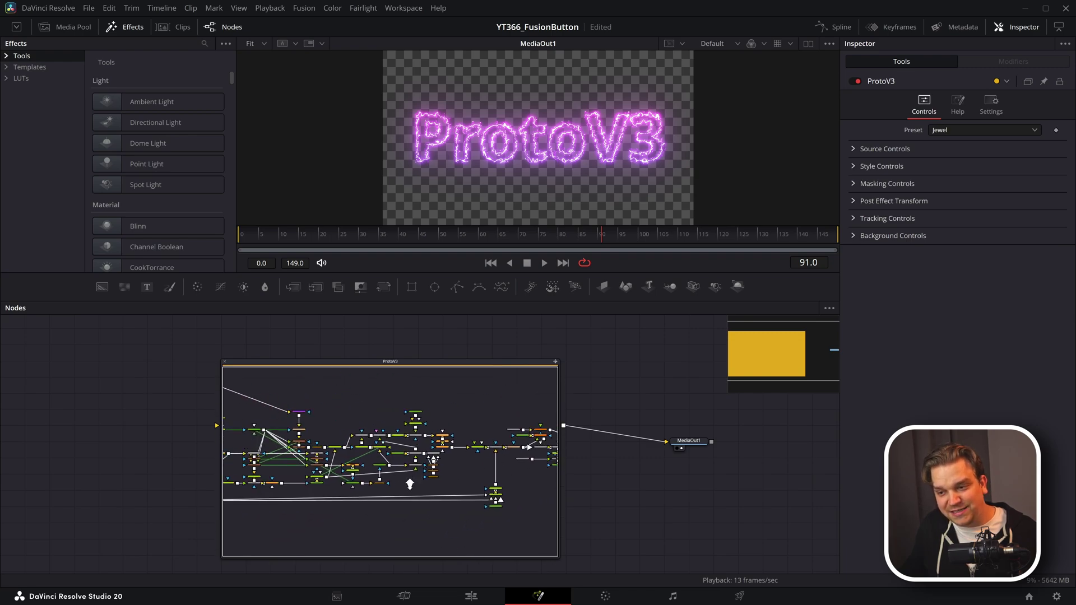
pyautogui.scroll(-2, 410, 484)
pyautogui.moveTo(395, 425)
pyautogui.mouseDown()
pyautogui.moveTo(399, 442)
pyautogui.moveTo(747, 462)
pyautogui.moveTo(325, 480)
pyautogui.moveTo(370, 480)
pyautogui.moveTo(391, 421)
pyautogui.mouseUp()
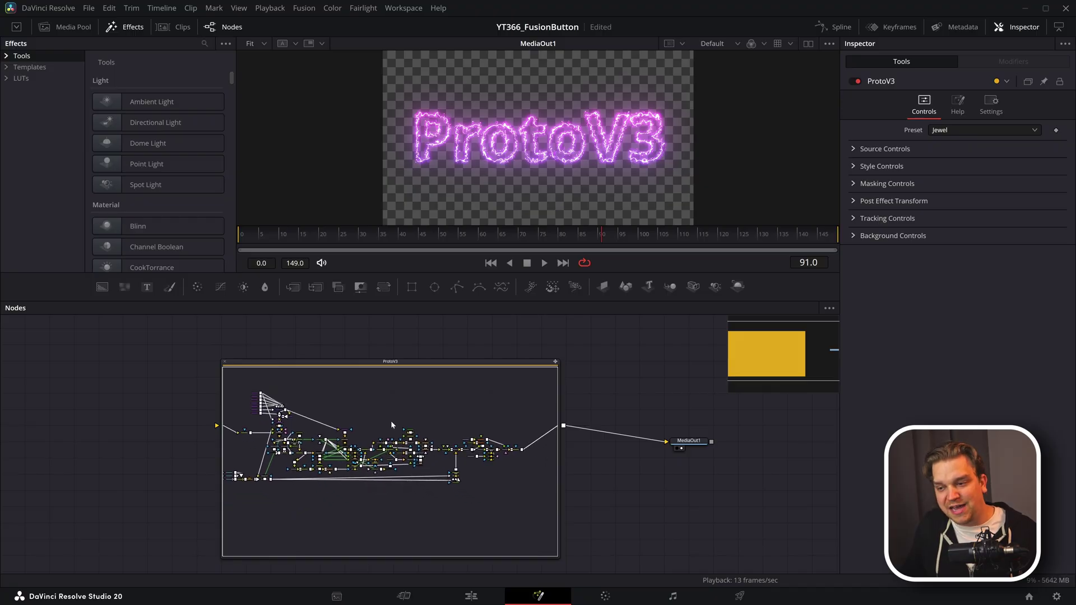
# Select the Aura_BG node inside the ProtoV3 group to show its background settings.
pyautogui.click(503, 519)
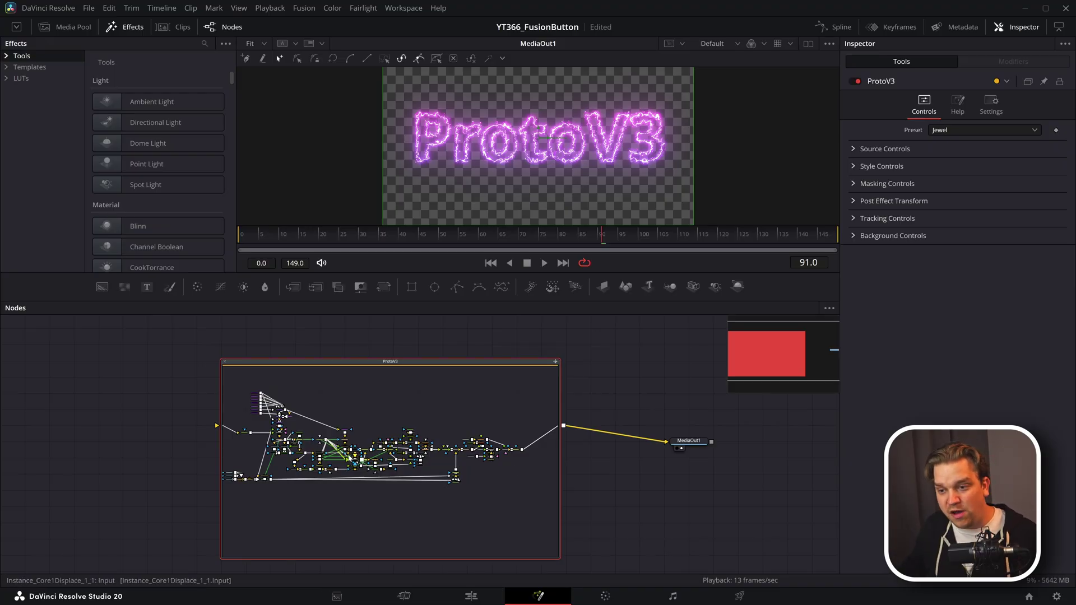
pyautogui.moveTo(388, 464); pyautogui.dragTo(859, 460)
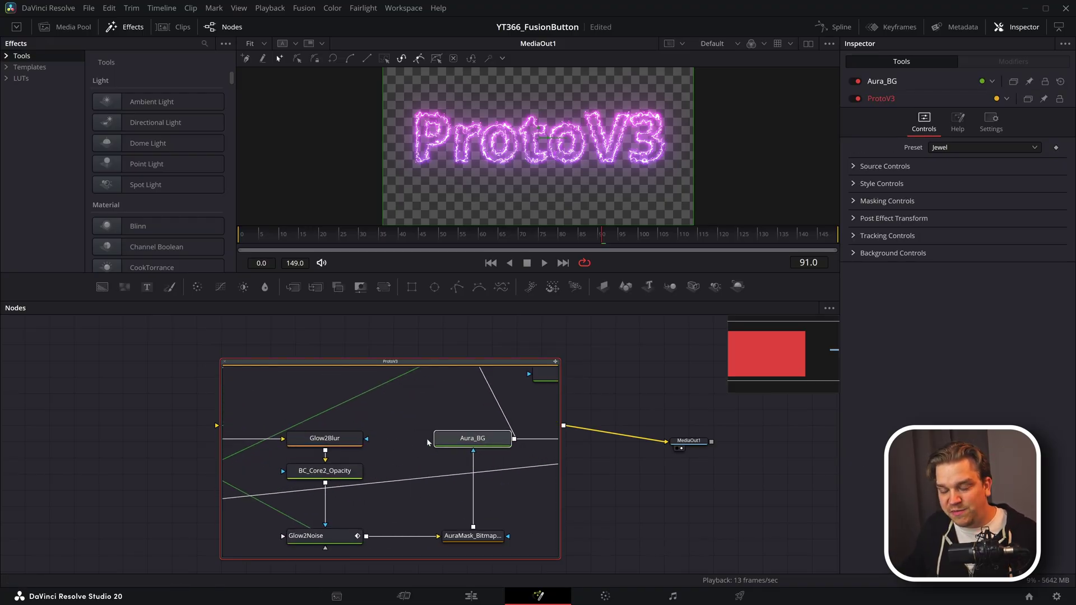
pyautogui.scroll(-8, 428, 443)
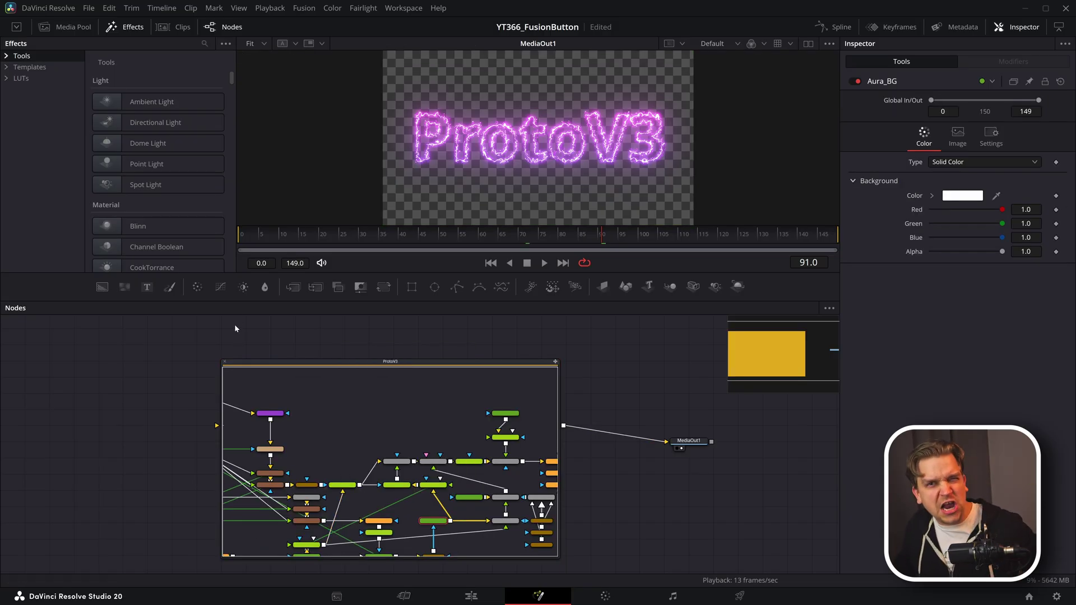
# Examine how the ProtoV3 group's contents zoom and pan inside the frame separately from the surrounding node editor.
pyautogui.moveTo(344, 420)
pyautogui.mouseDown()
pyautogui.moveTo(253, 405)
pyautogui.moveTo(330, 435)
pyautogui.mouseUp()
pyautogui.scroll(3, 329, 436)
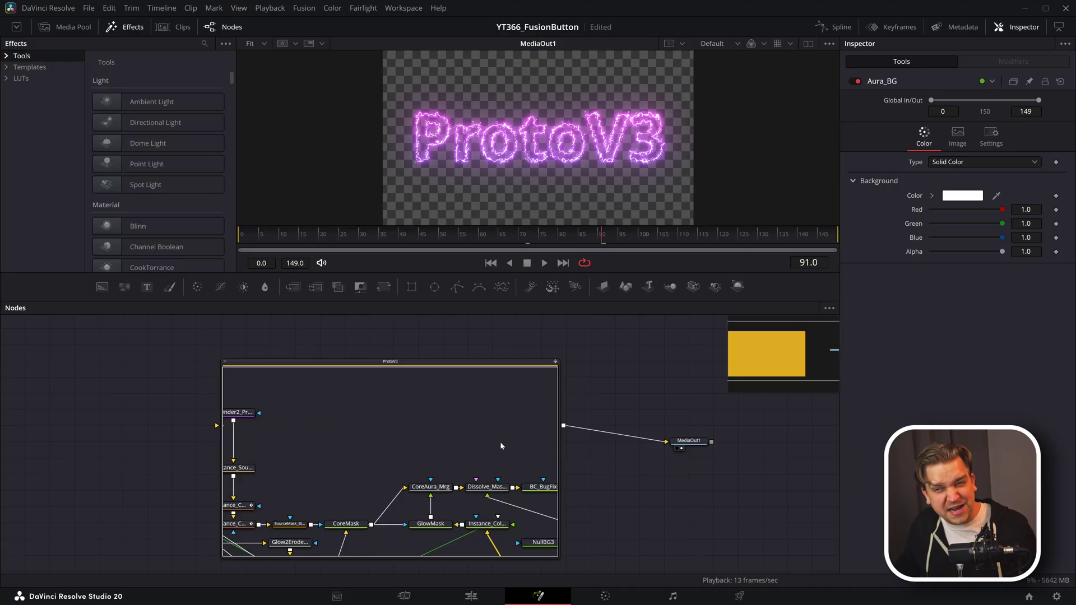
pyautogui.scroll(-5, 424, 430)
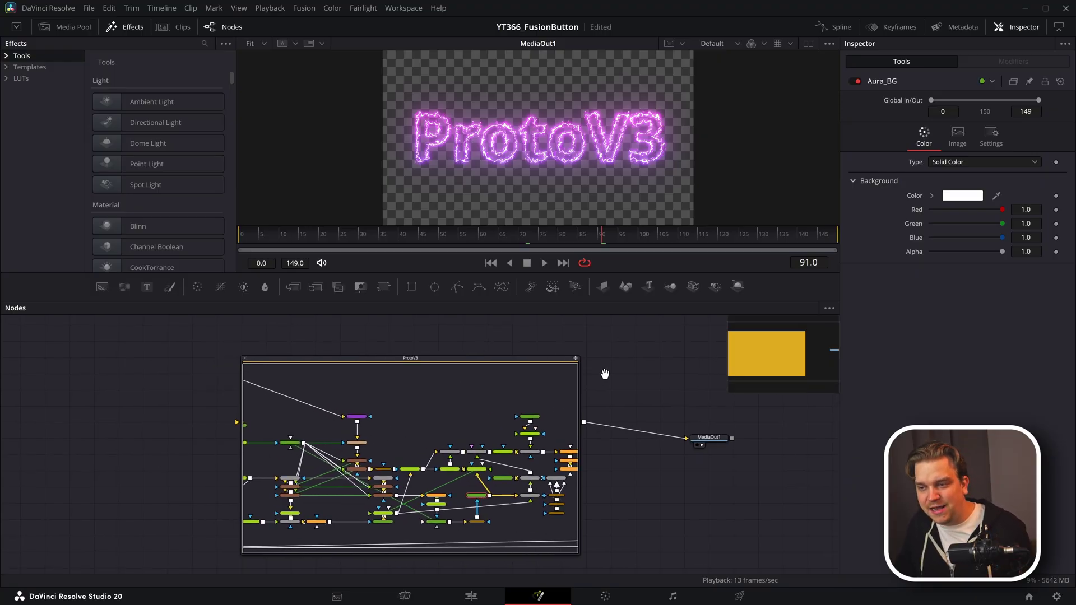
pyautogui.scroll(2, 690, 366)
pyautogui.scroll(-2, 583, 391)
pyautogui.scroll(2, 677, 405)
pyautogui.scroll(1, 677, 404)
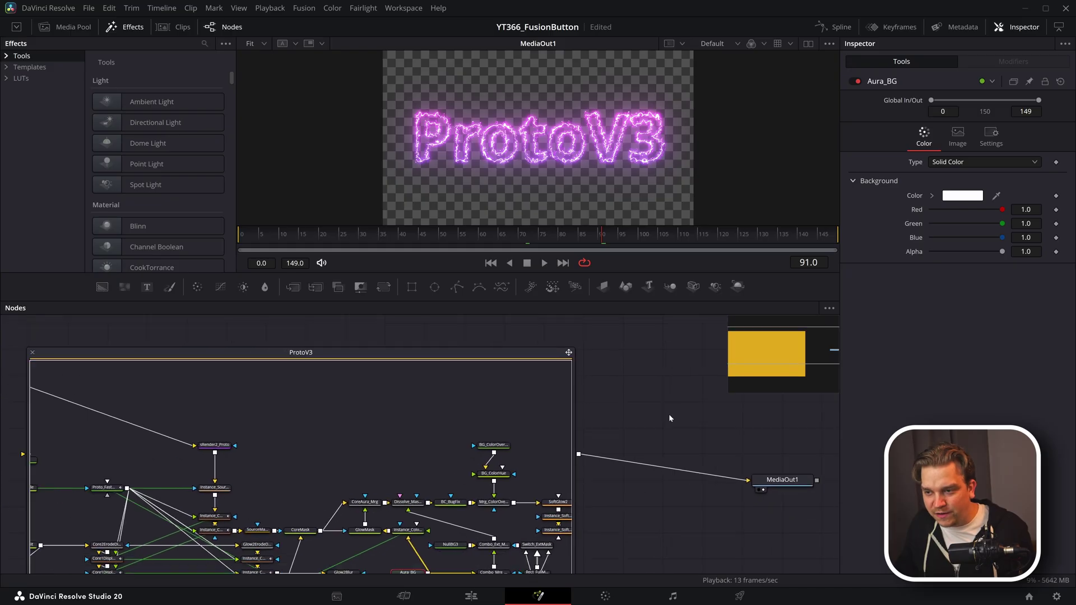
pyautogui.scroll(-3, 359, 444)
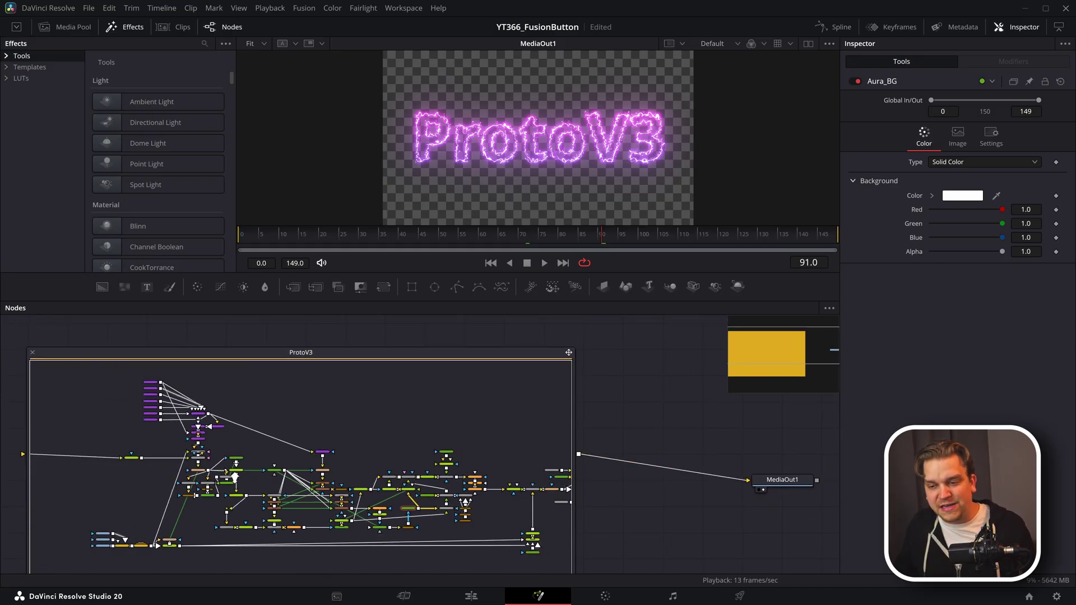
# Frame the whole ProtoV3 group in the node editor to examine its complete internal node network and header control.
pyautogui.scroll(2, 462, 512)
pyautogui.scroll(-2, 253, 528)
pyautogui.moveTo(386, 452); pyautogui.dragTo(299, 476)
pyautogui.moveTo(629, 425); pyautogui.dragTo(652, 392)
pyautogui.scroll(-2, 560, 433)
pyautogui.scroll(-1, 652, 393)
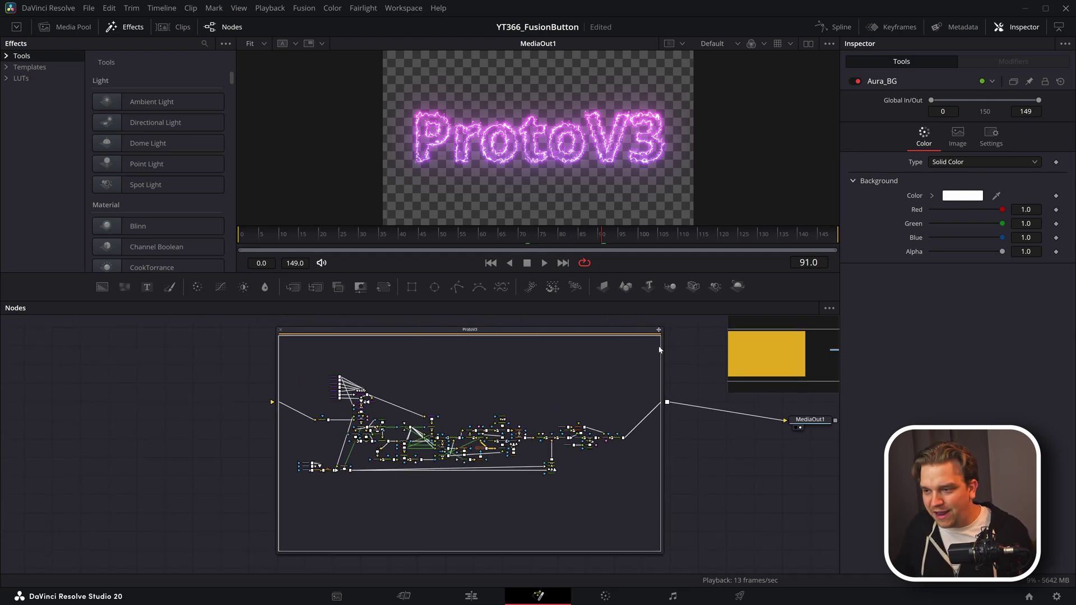
pyautogui.moveTo(698, 439); pyautogui.dragTo(631, 511)
pyautogui.scroll(2, 600, 388)
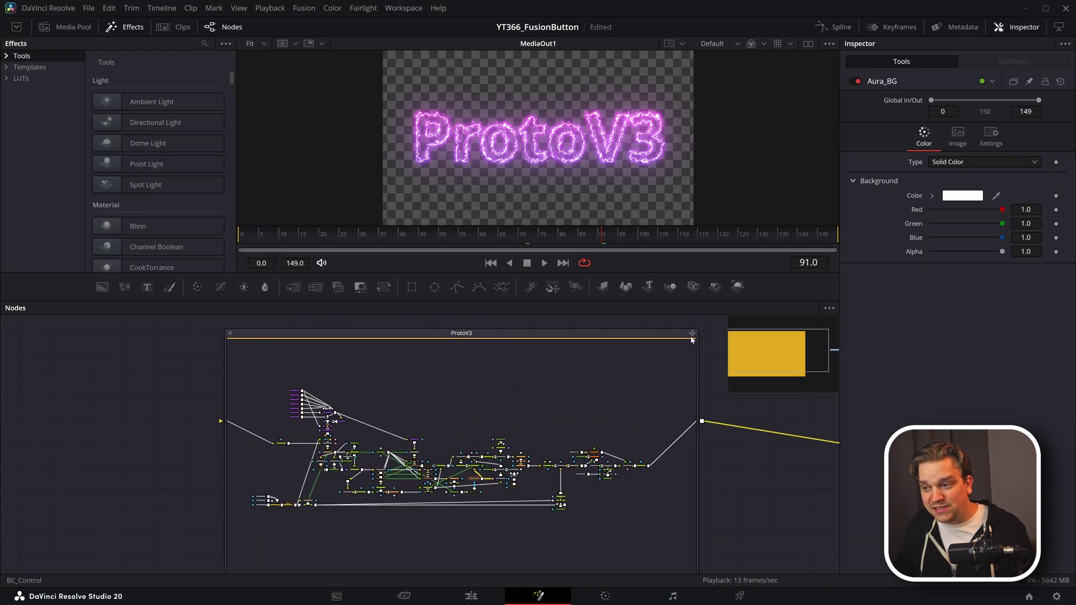
# Compare zooming only the ProtoV3 group's contents with zooming the entire node editor around the group.
pyautogui.scroll(3, 532, 395)
pyautogui.scroll(-1, 637, 359)
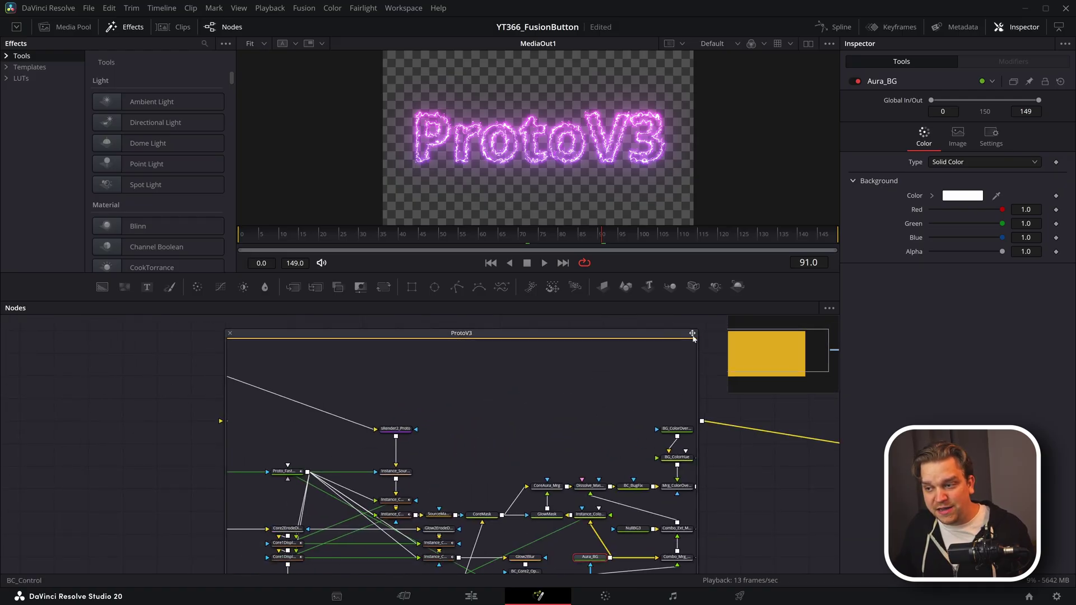
pyautogui.scroll(-3, 688, 419)
pyautogui.scroll(2, 667, 405)
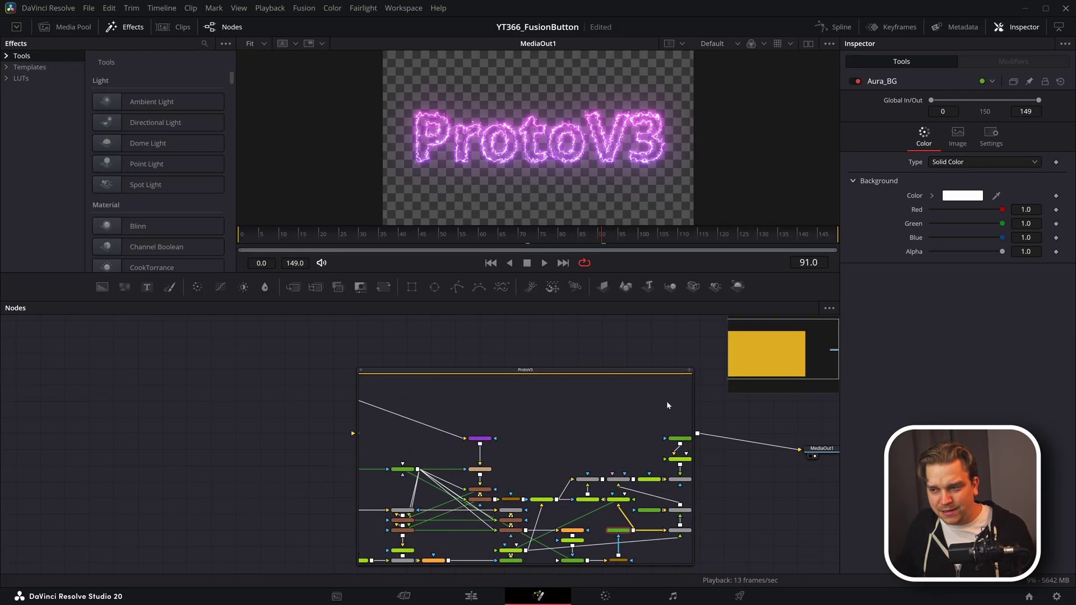
pyautogui.scroll(-5, 527, 433)
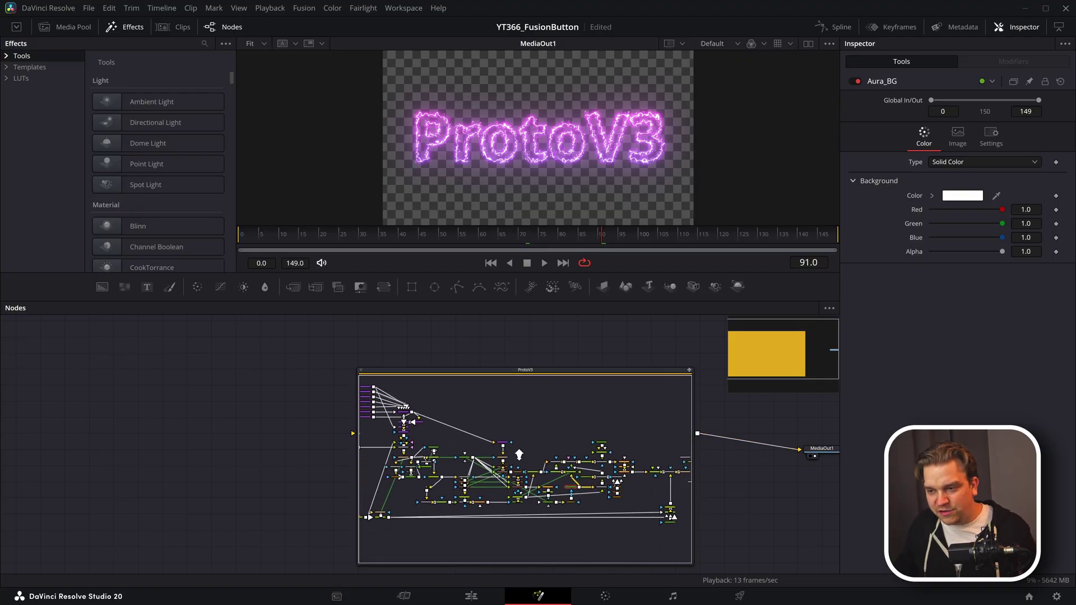
# Collapse the ProtoV3 group into a single node and reopen it in the node editor.
pyautogui.moveTo(526, 354); pyautogui.dragTo(561, 411)
pyautogui.hotkey('ctrl', 'e')
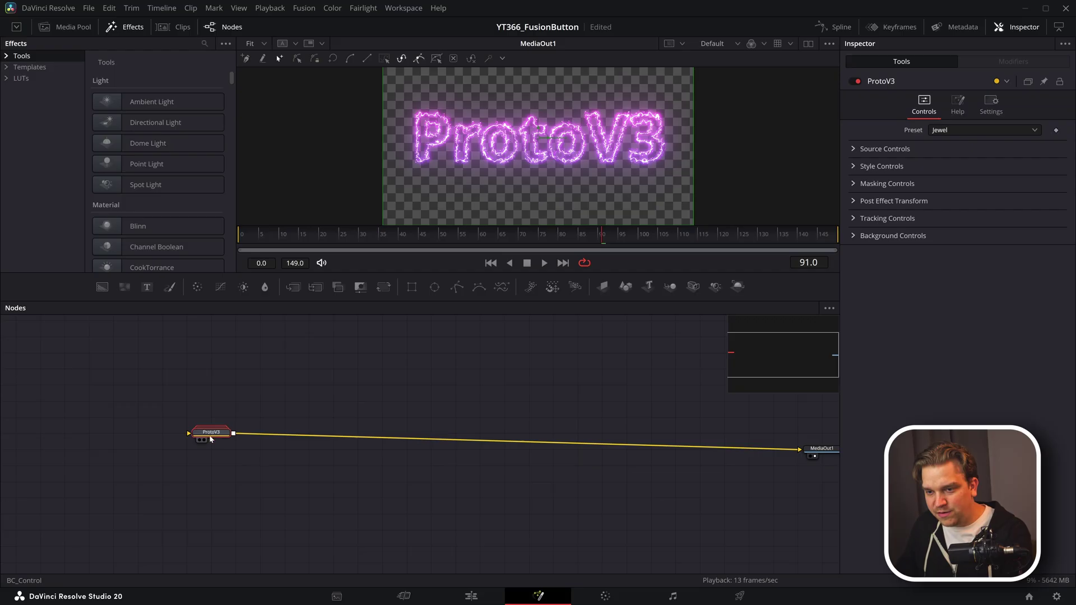
pyautogui.doubleClick(232, 431)
pyautogui.moveTo(400, 452); pyautogui.dragTo(336, 451)
pyautogui.scroll(-4, 335, 451)
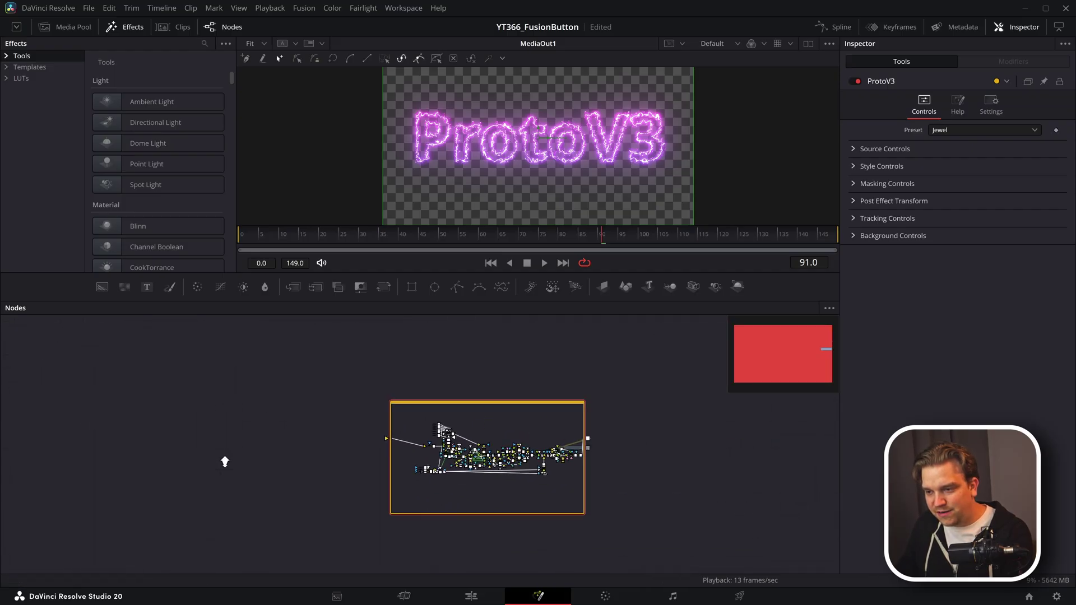
# Examine the nodes inside the reopened ProtoV3 group at different magnifications within its frame.
pyautogui.scroll(5, 317, 442)
pyautogui.moveTo(603, 383); pyautogui.dragTo(444, 376)
pyautogui.scroll(5, 431, 446)
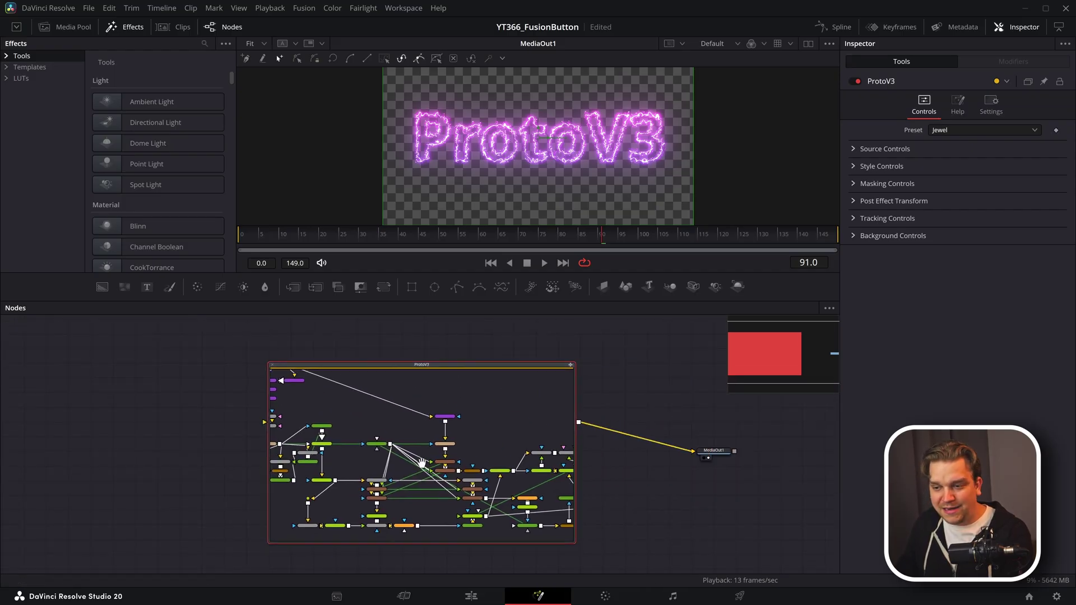
pyautogui.scroll(-3, 536, 415)
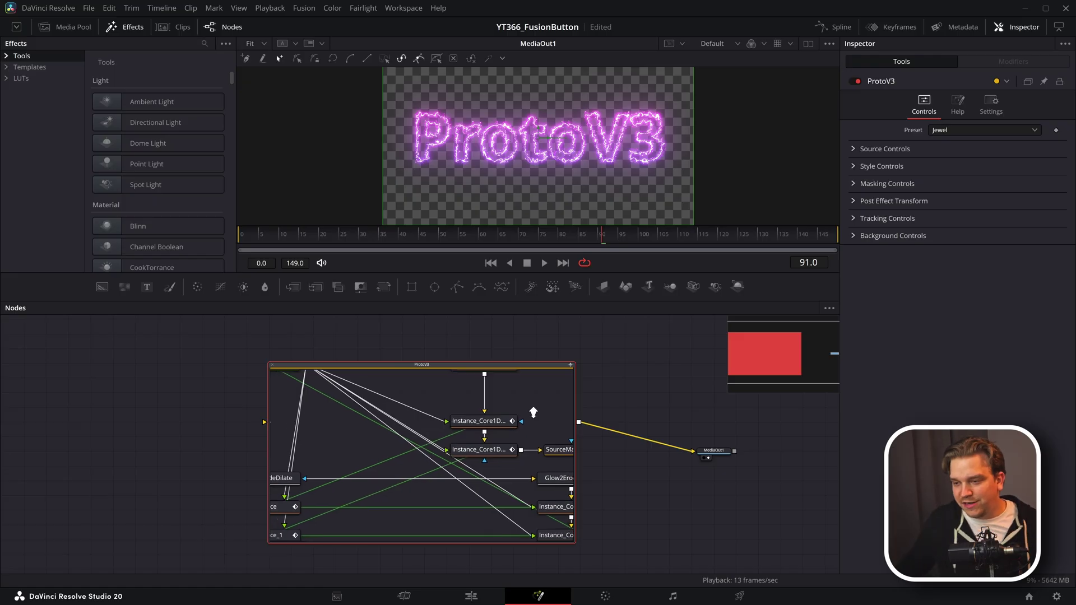